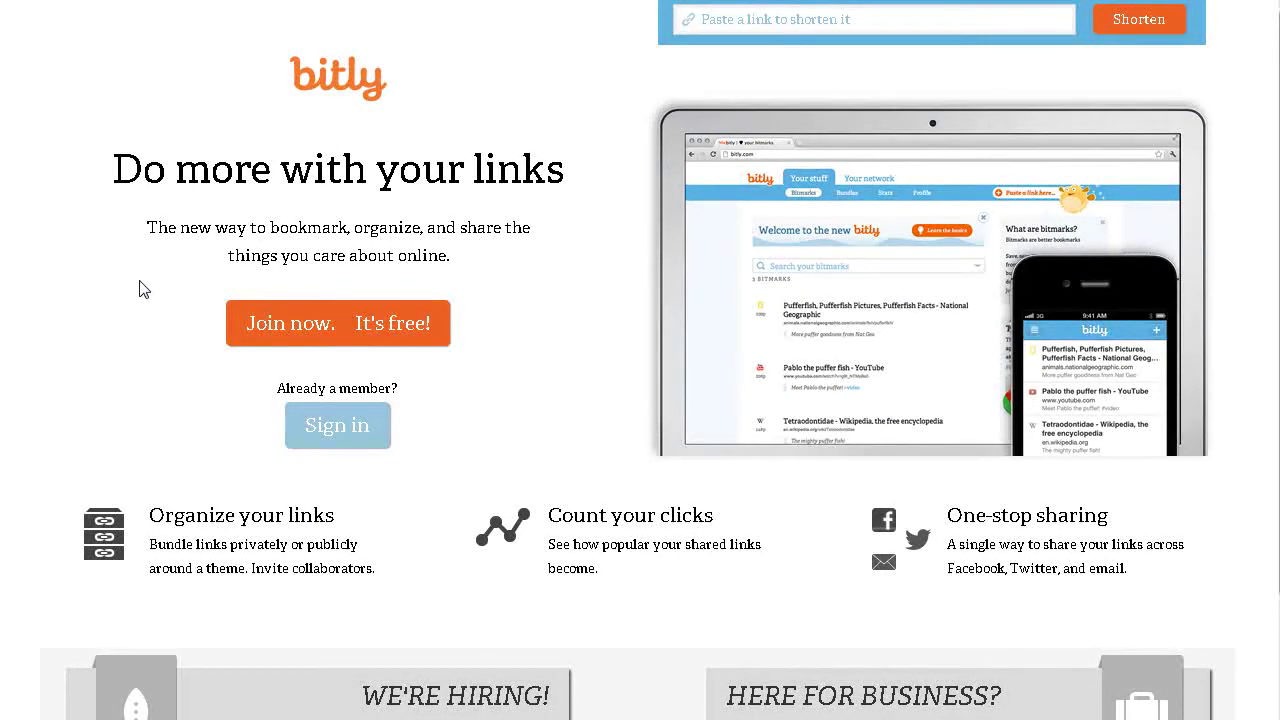
# - Join Bitly for free and submit the sign-up form to create a new account
pyautogui.click(330, 328)
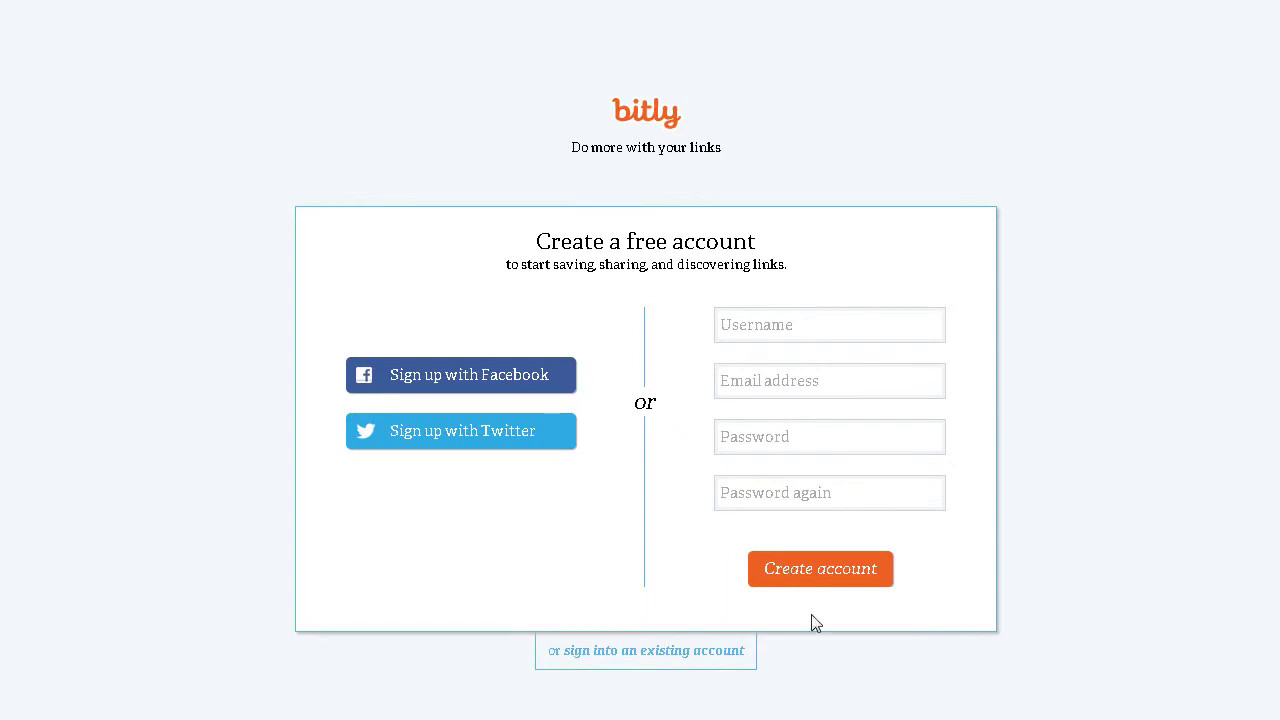
pyautogui.click(838, 572)
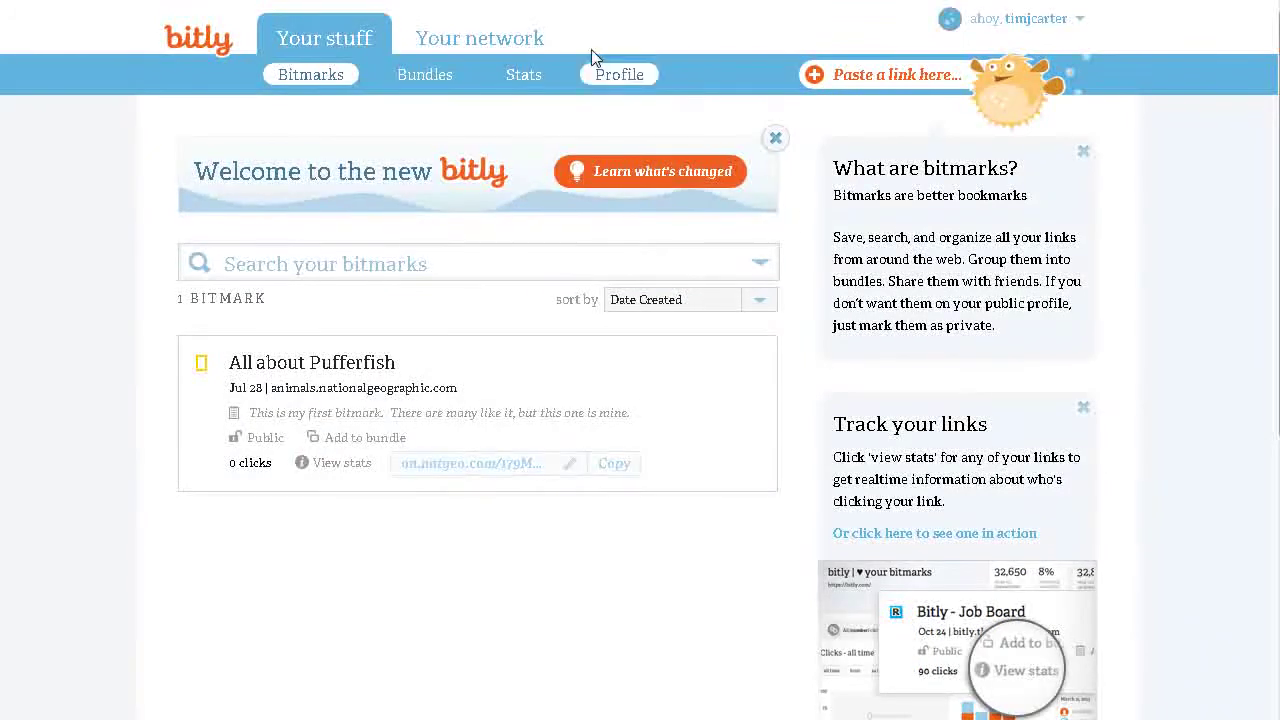
pyautogui.click(433, 88)
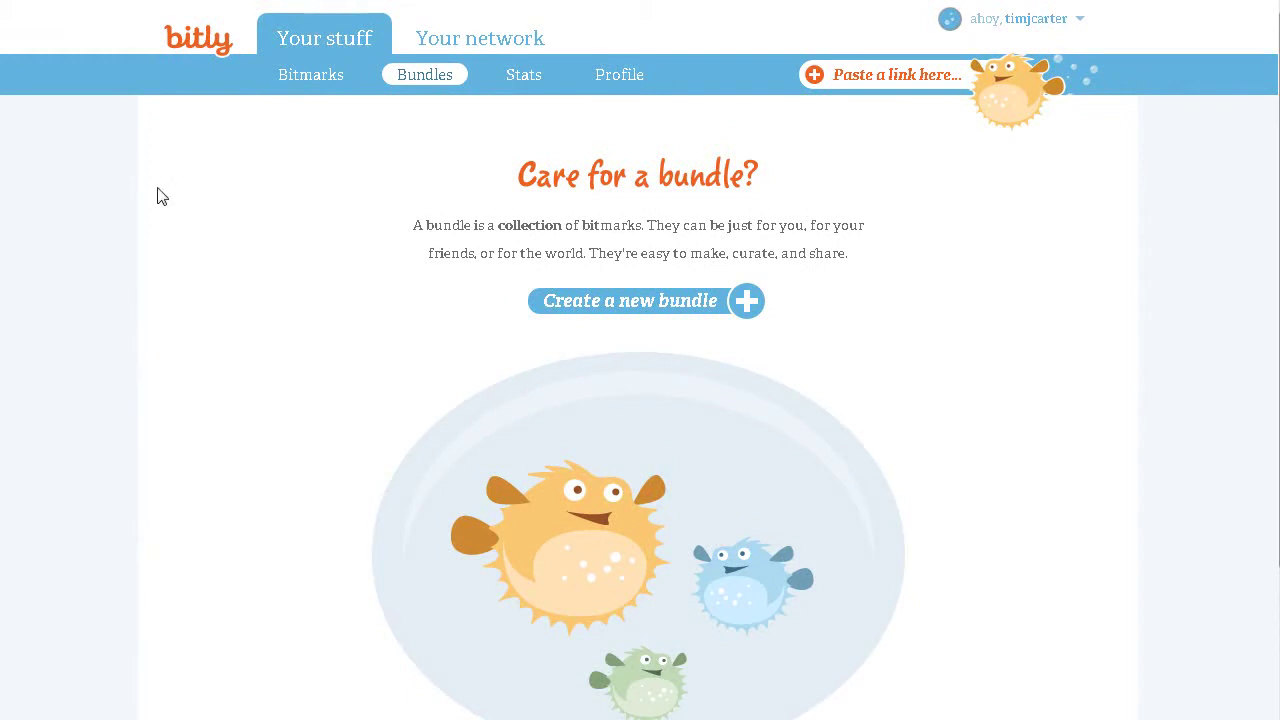
pyautogui.click(530, 73)
pyautogui.click(316, 75)
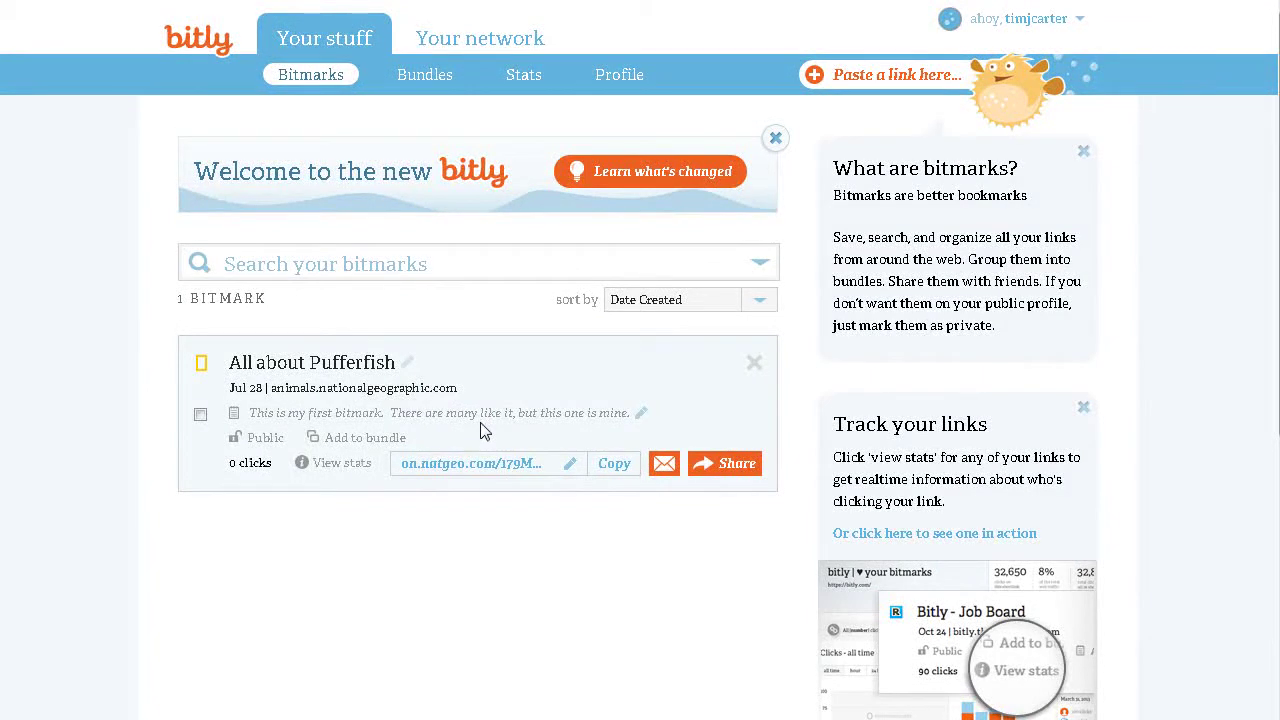
# - Open Bitly's paste-a-link field and copy The Big Bang Theory page address from Watch-TVSeries.net
pyautogui.click(922, 80)
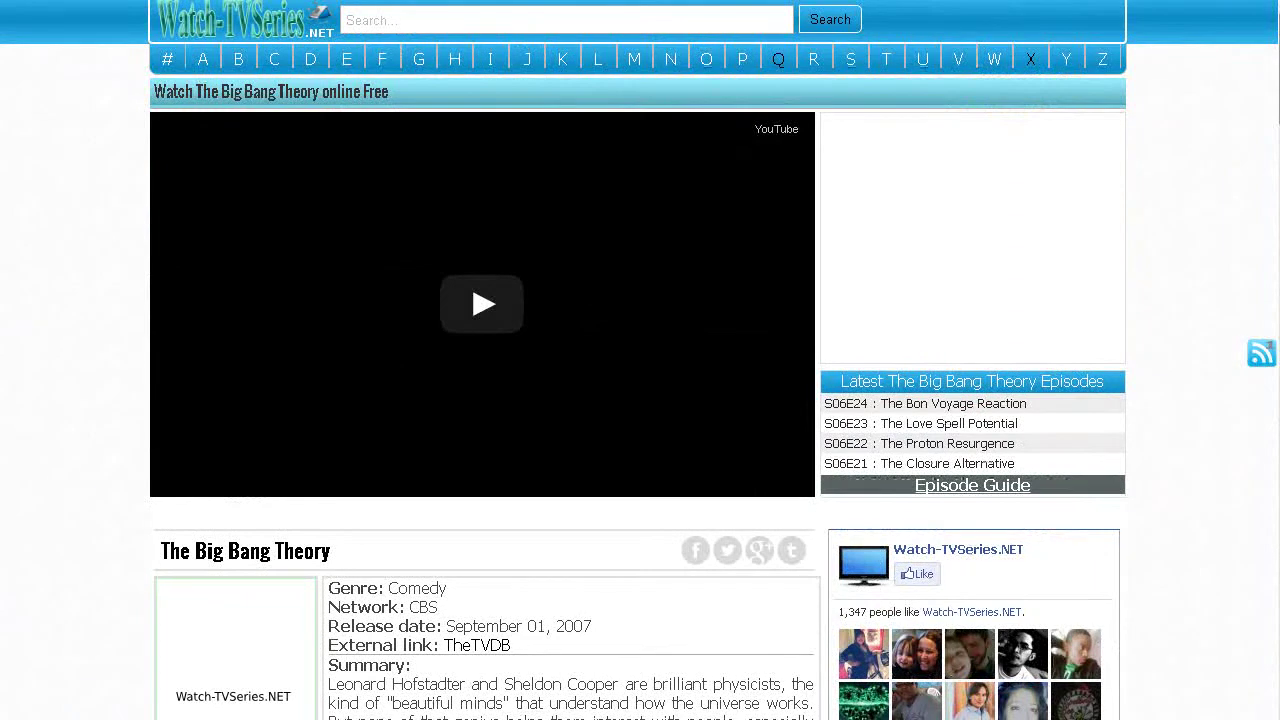
pyautogui.rightClick(288, 2)
pyautogui.click(331, 12)
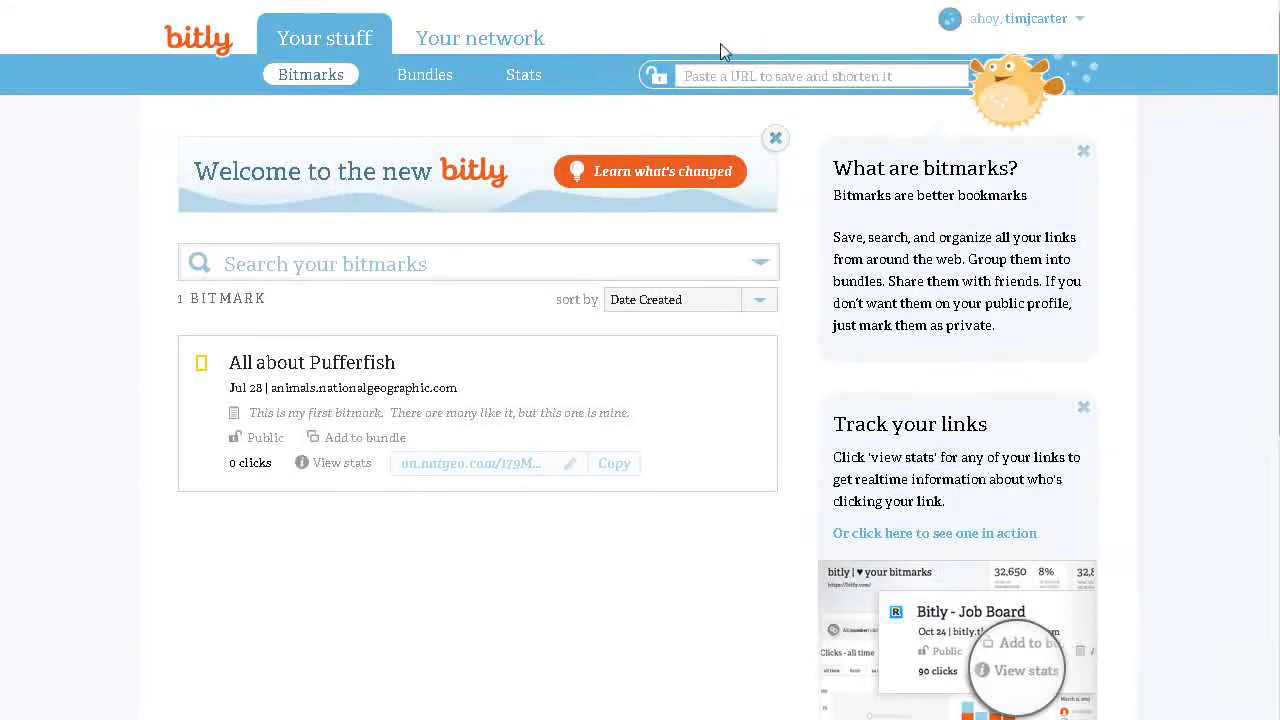
# - Paste the Big Bang Theory address into Bitly and copy the resulting bit.ly/1aR5aTy link
pyautogui.rightClick(713, 70)
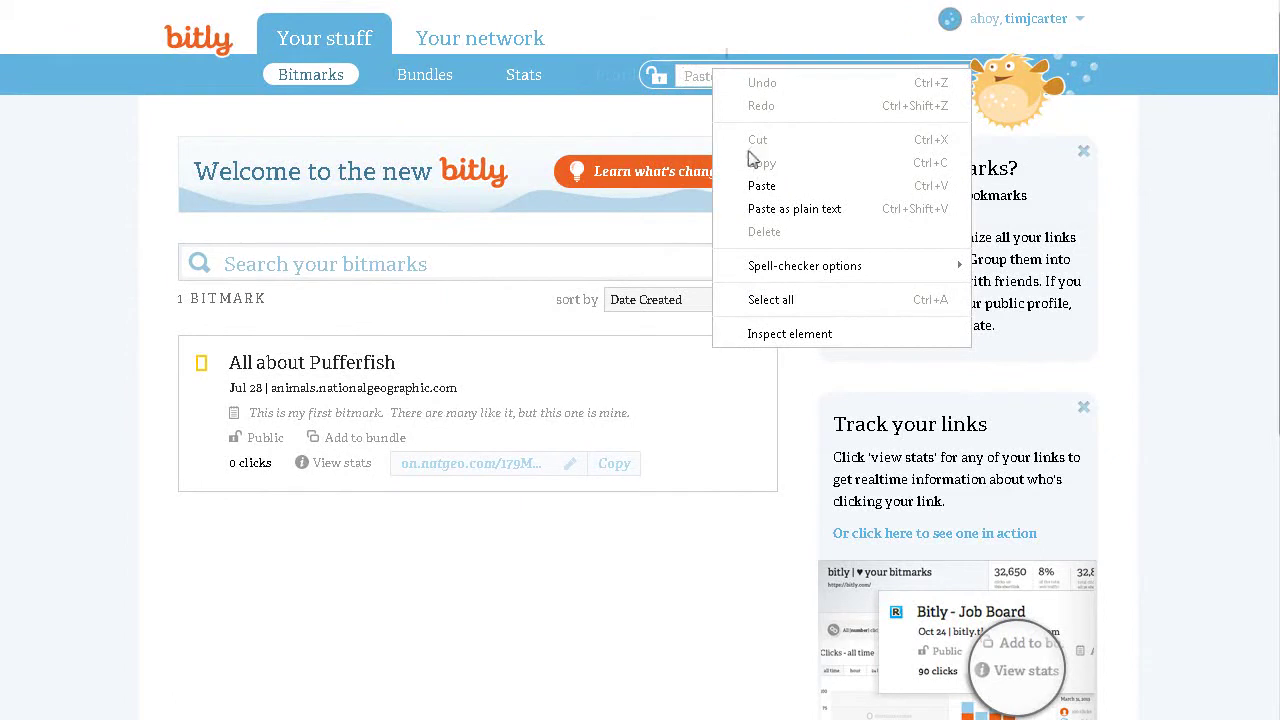
pyautogui.click(757, 187)
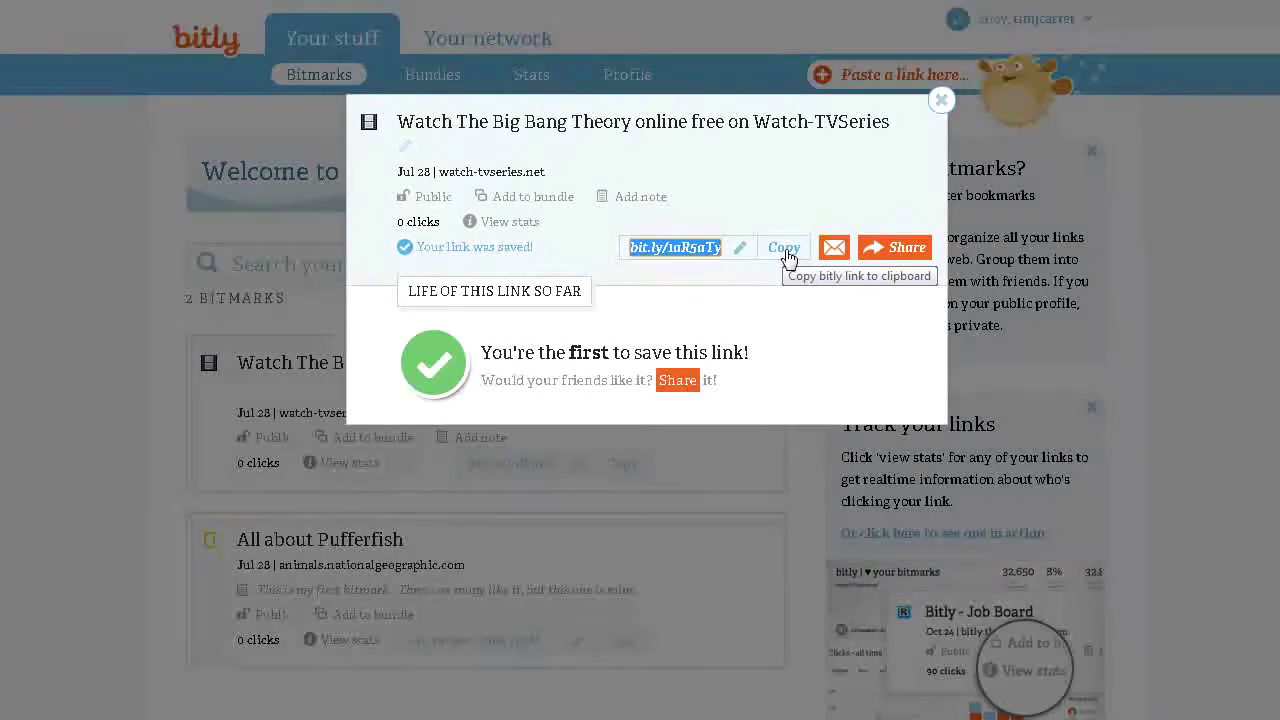
pyautogui.click(788, 257)
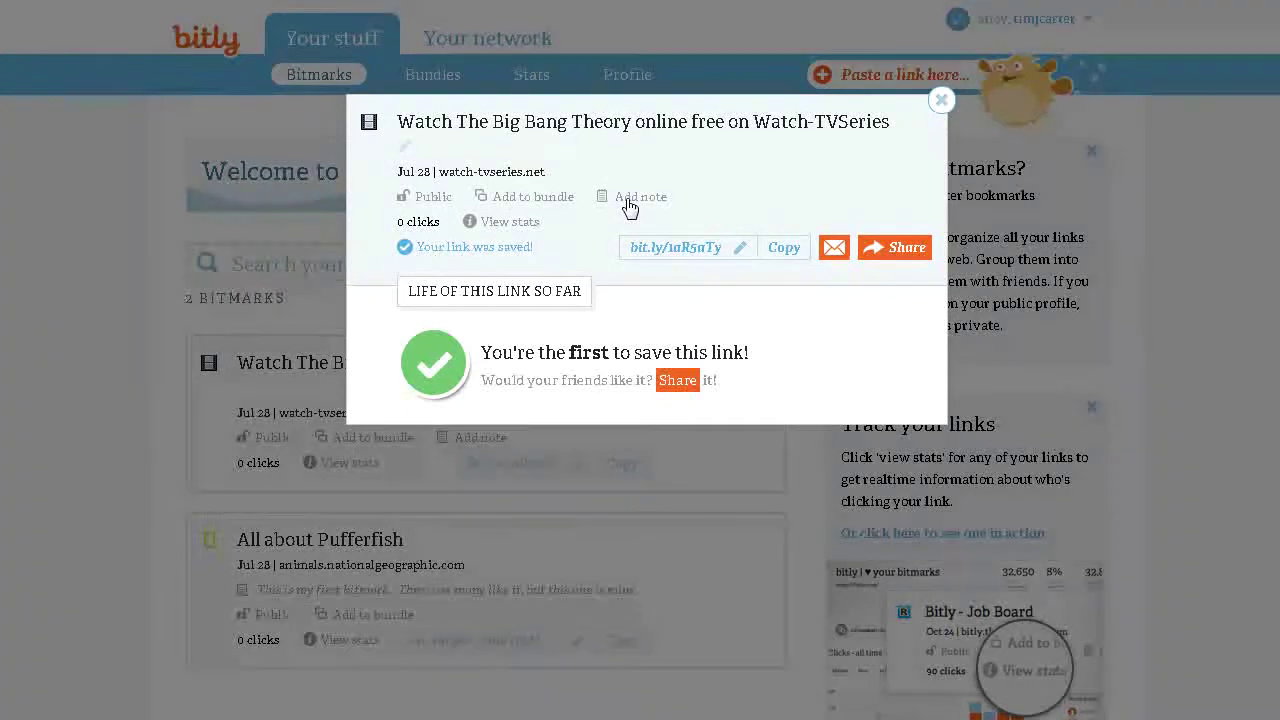
# - Add the link to a new private bundle titled 'TV Shows' with description 'Big Bang Theory'
pyautogui.click(538, 198)
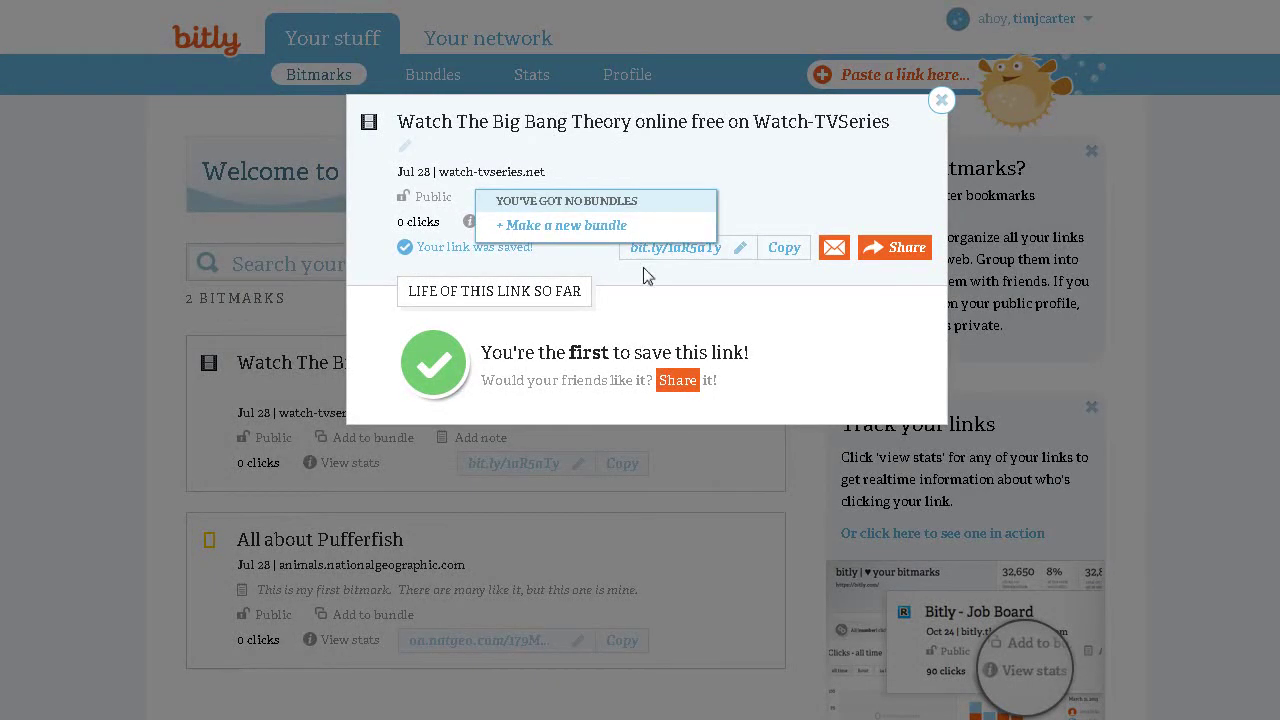
pyautogui.click(538, 228)
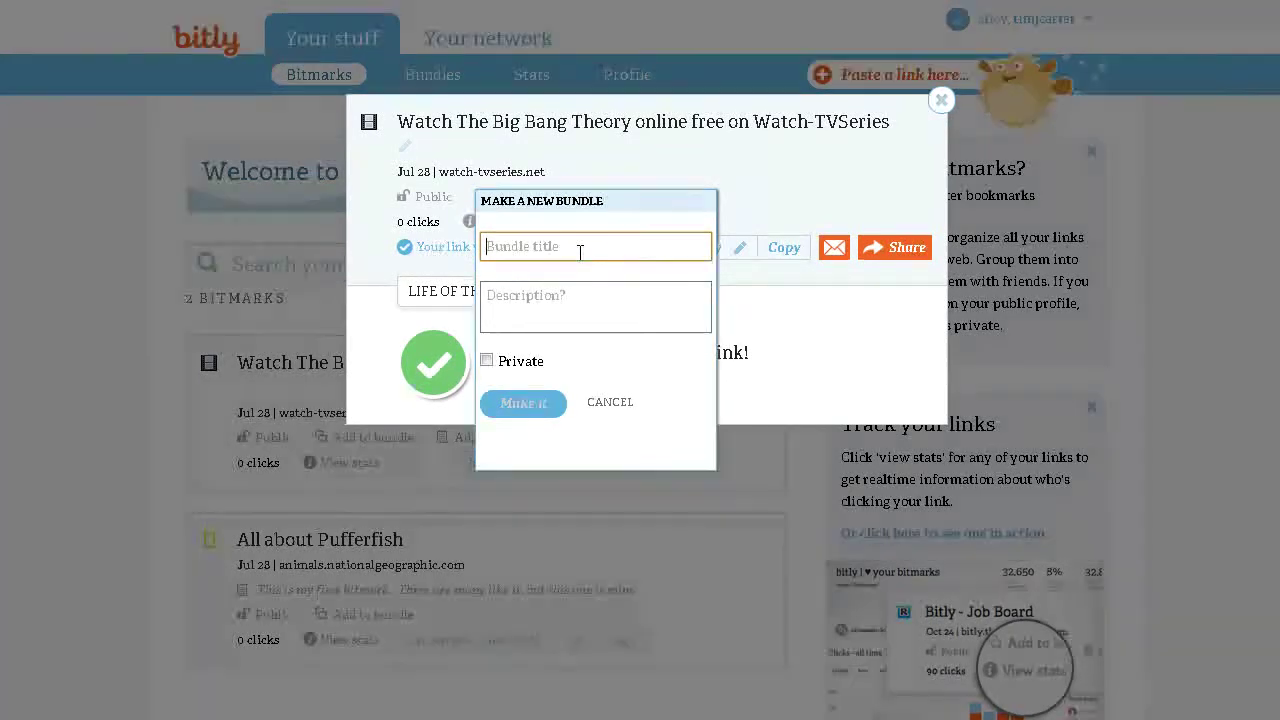
pyautogui.write('T')
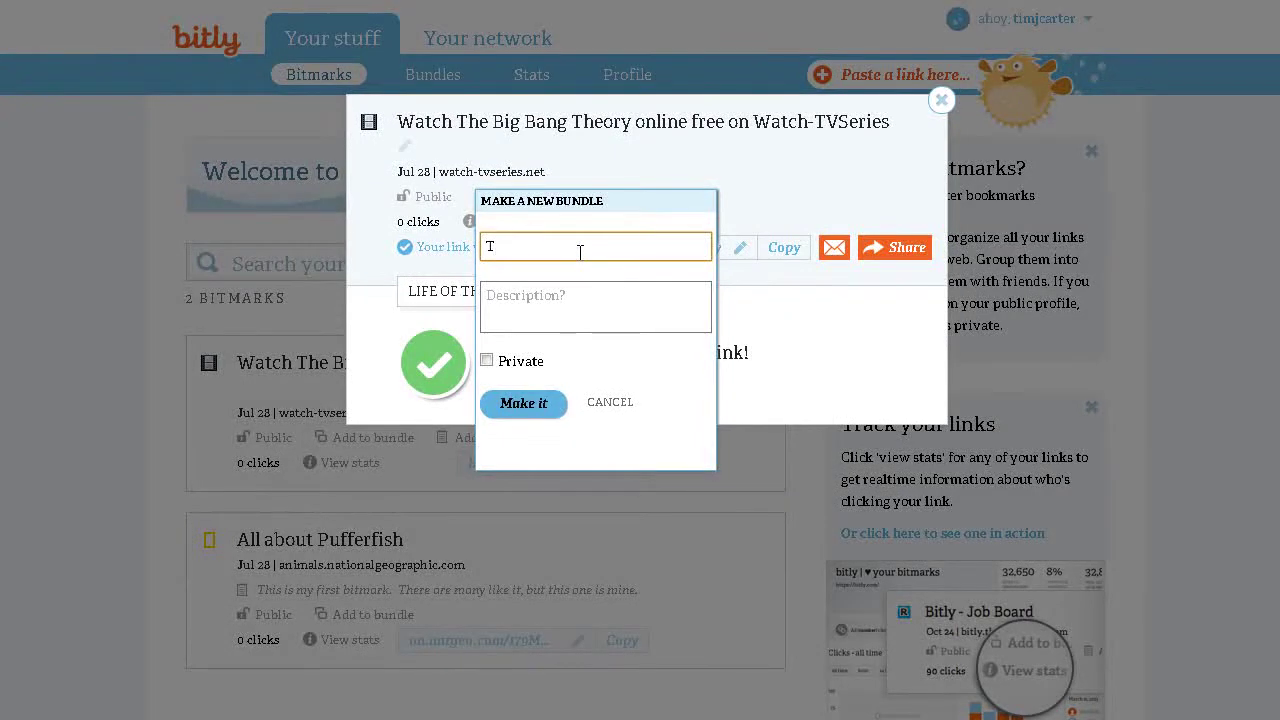
pyautogui.write('V Shows')
pyautogui.click(551, 298)
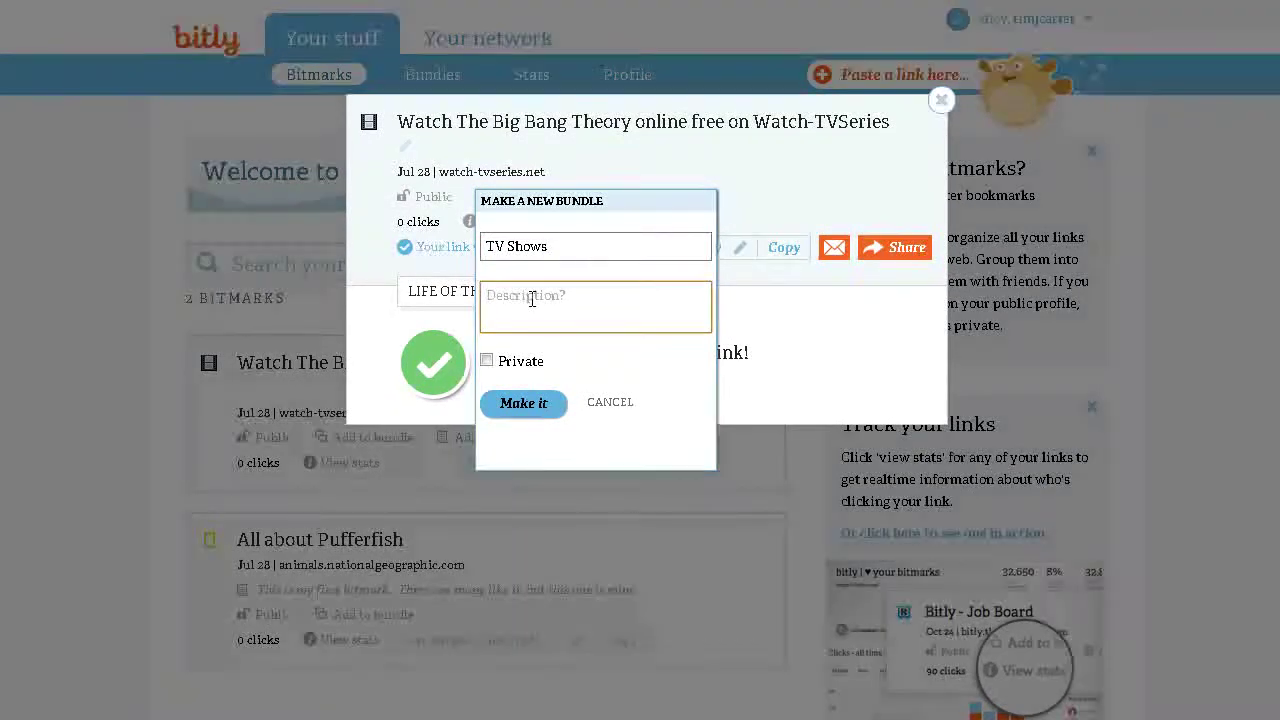
pyautogui.write('Bi')
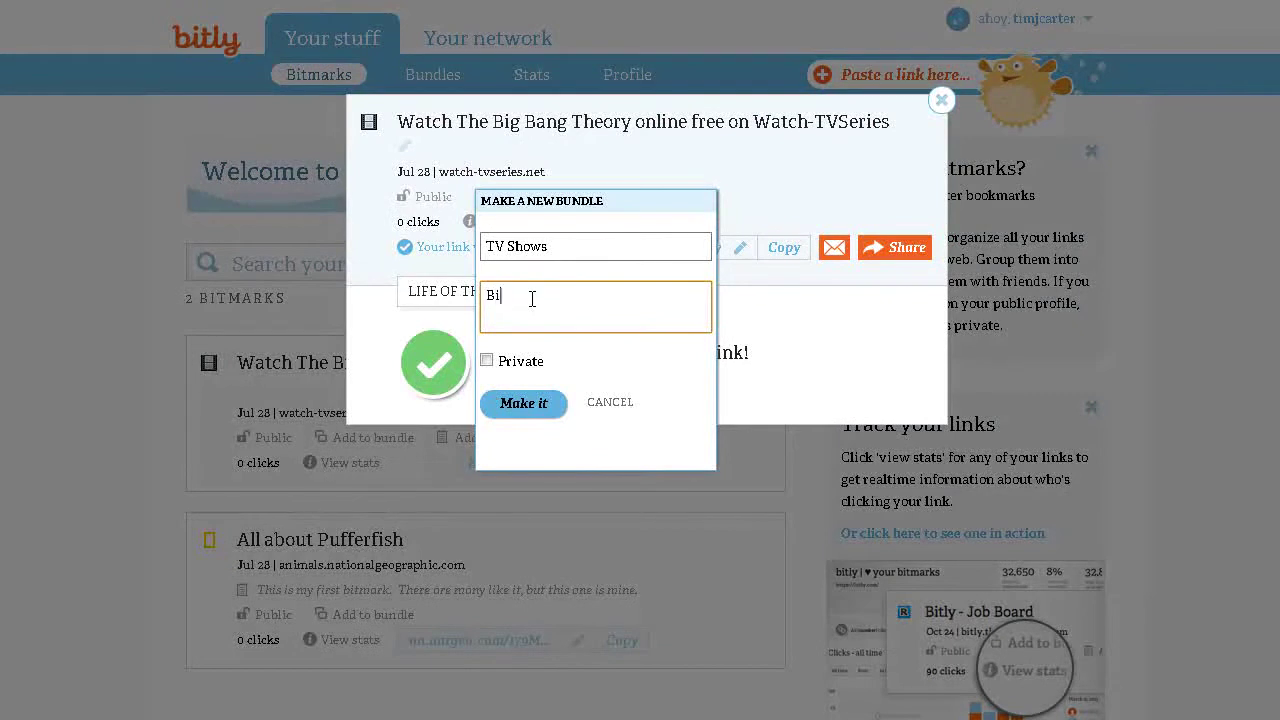
pyautogui.write('g Bang Theory')
pyautogui.press('Tab')
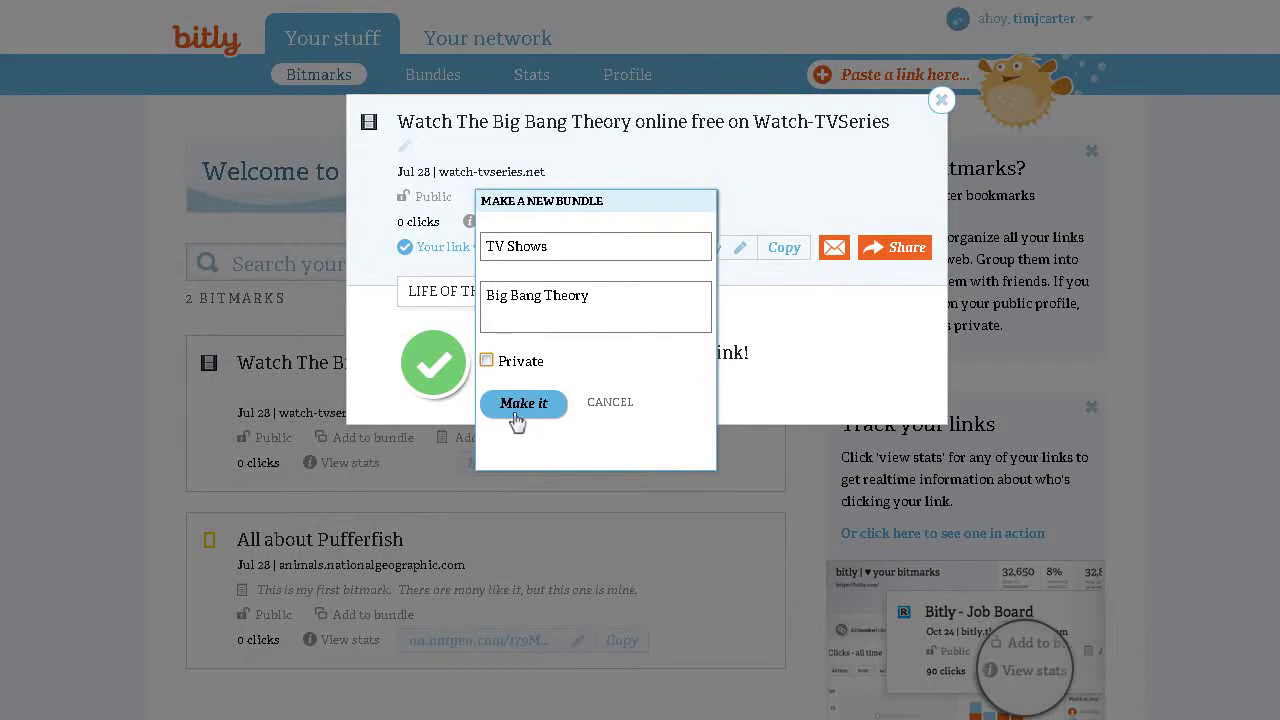
pyautogui.click(487, 361)
pyautogui.click(521, 403)
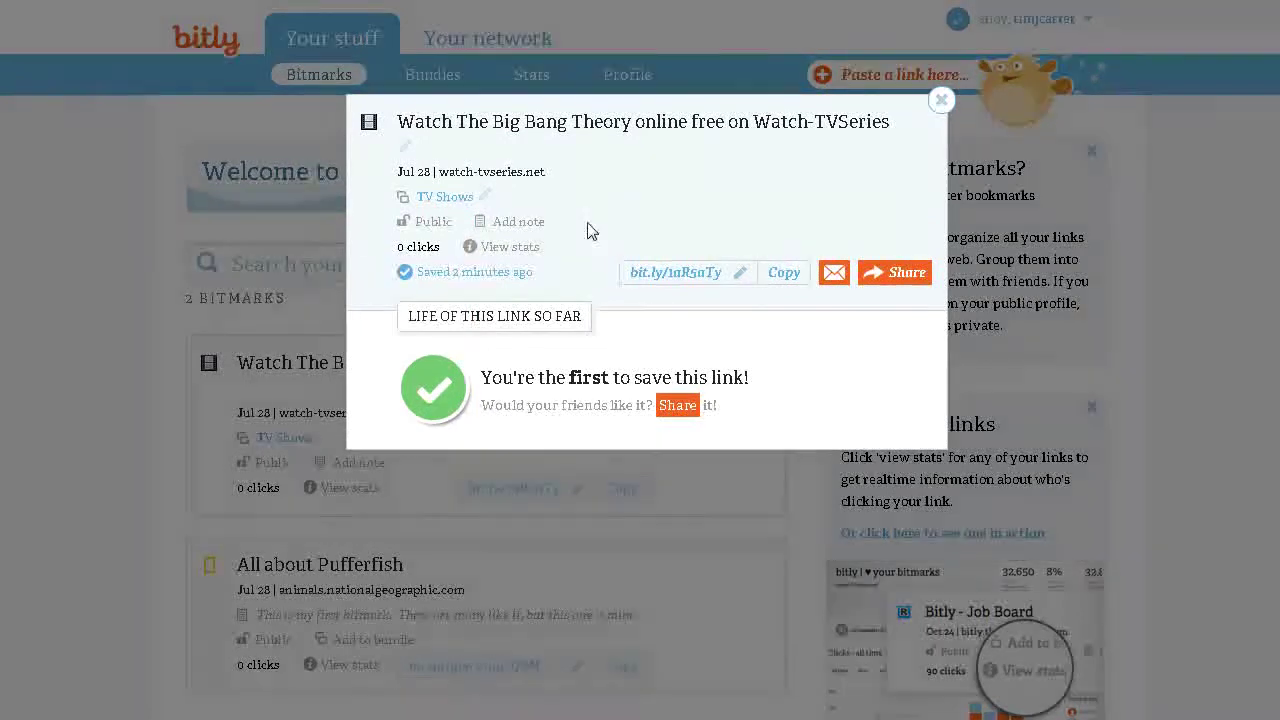
# - Close the link details, check the TV Shows bundle in Bundles, then return to Bitmarks
pyautogui.click(941, 99)
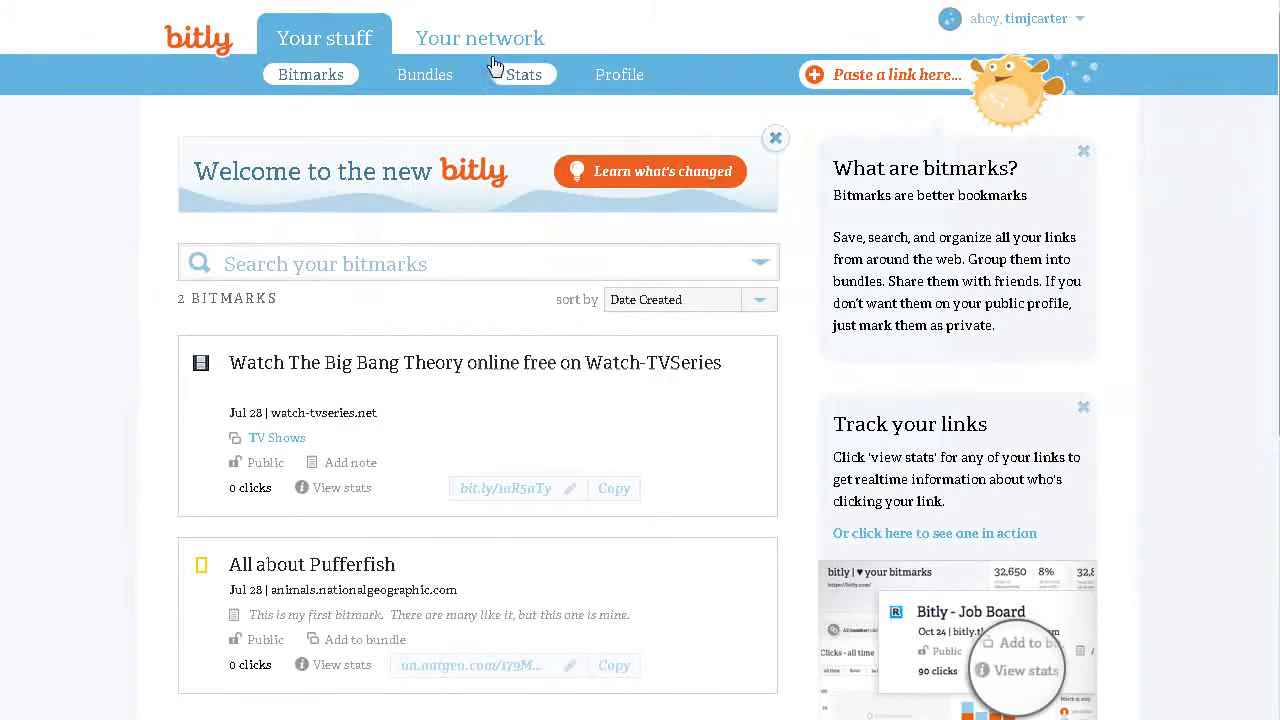
pyautogui.click(432, 76)
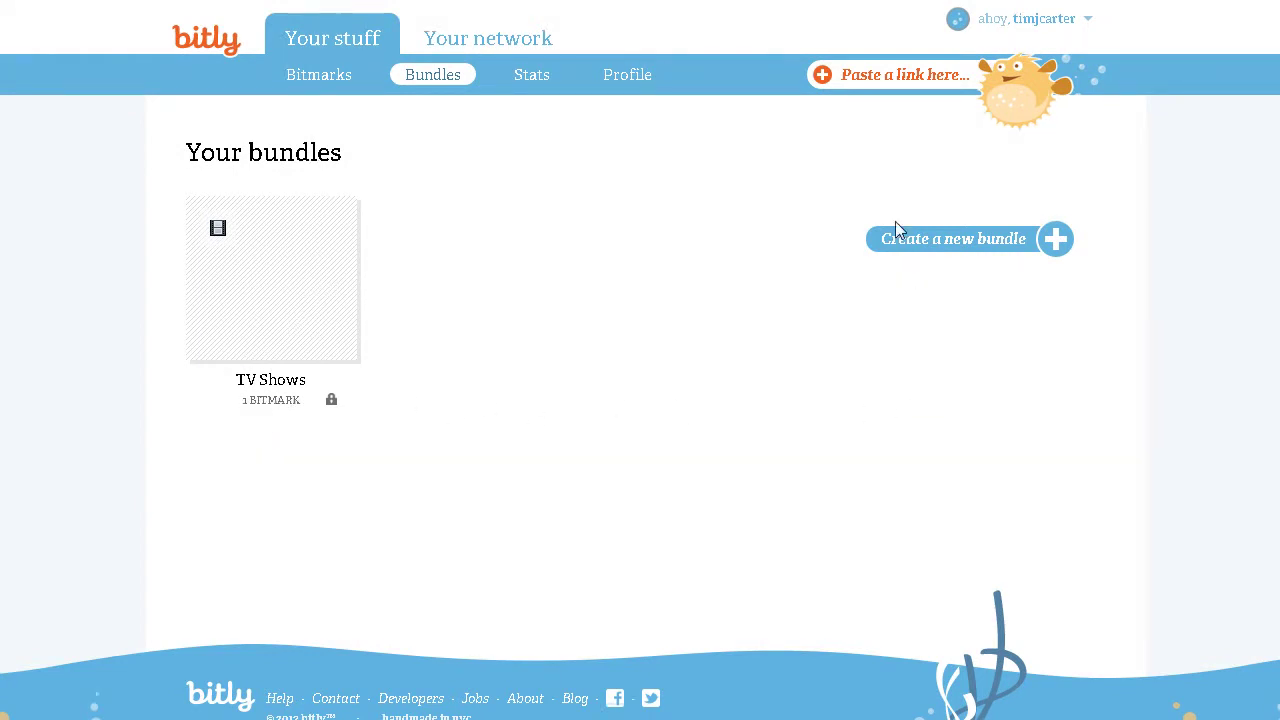
pyautogui.click(334, 72)
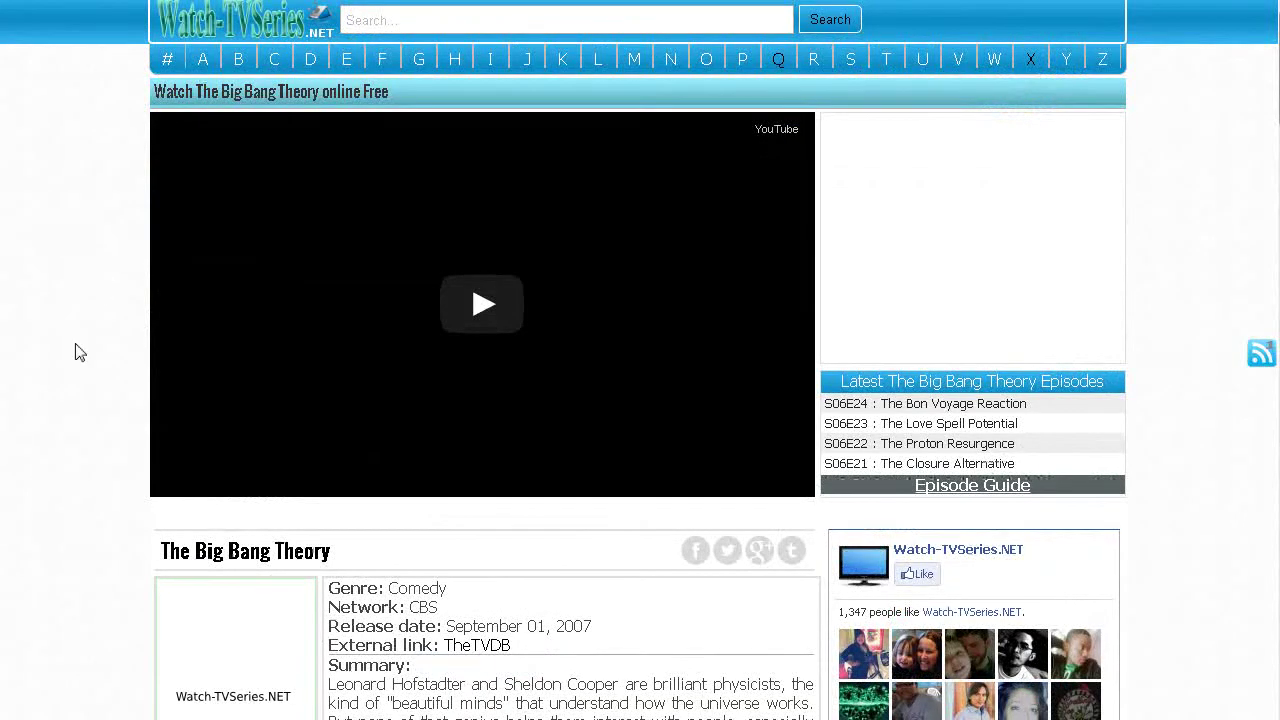
# - Paste bit.ly/1aR5aTy into Chrome's address bar and go to it
pyautogui.hotkey('ctrl', 'v')
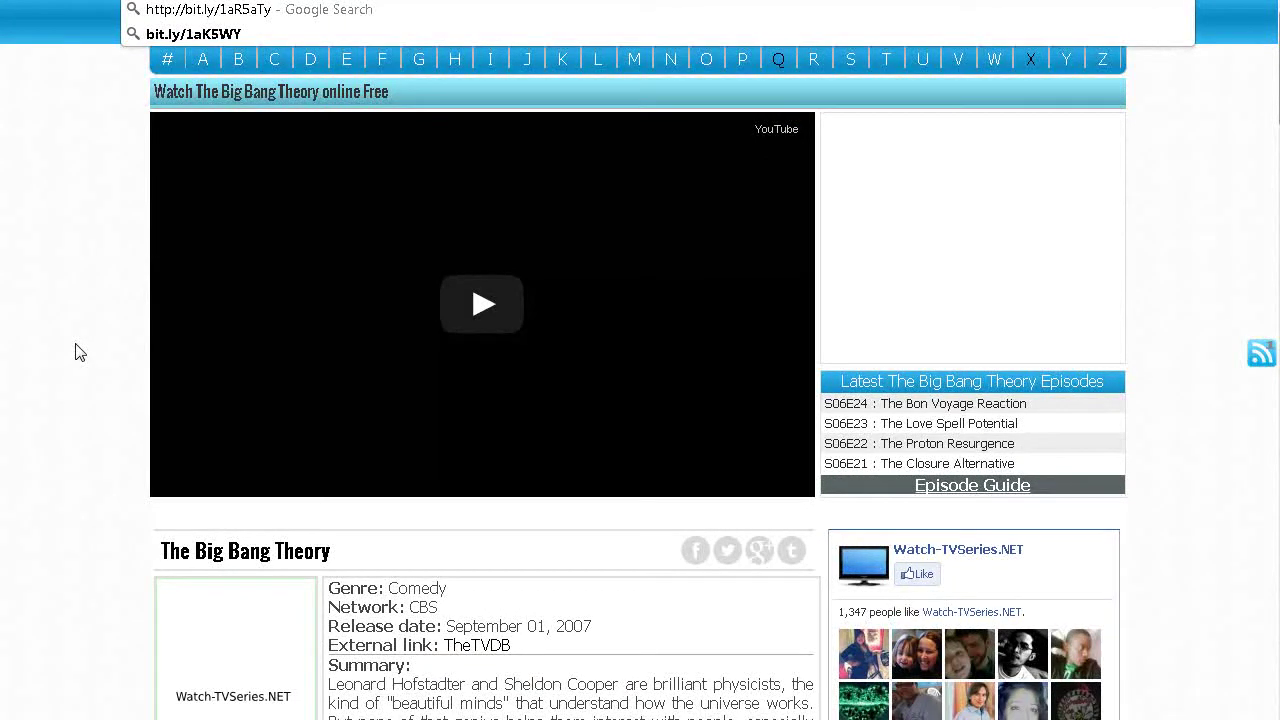
pyautogui.press('Return')
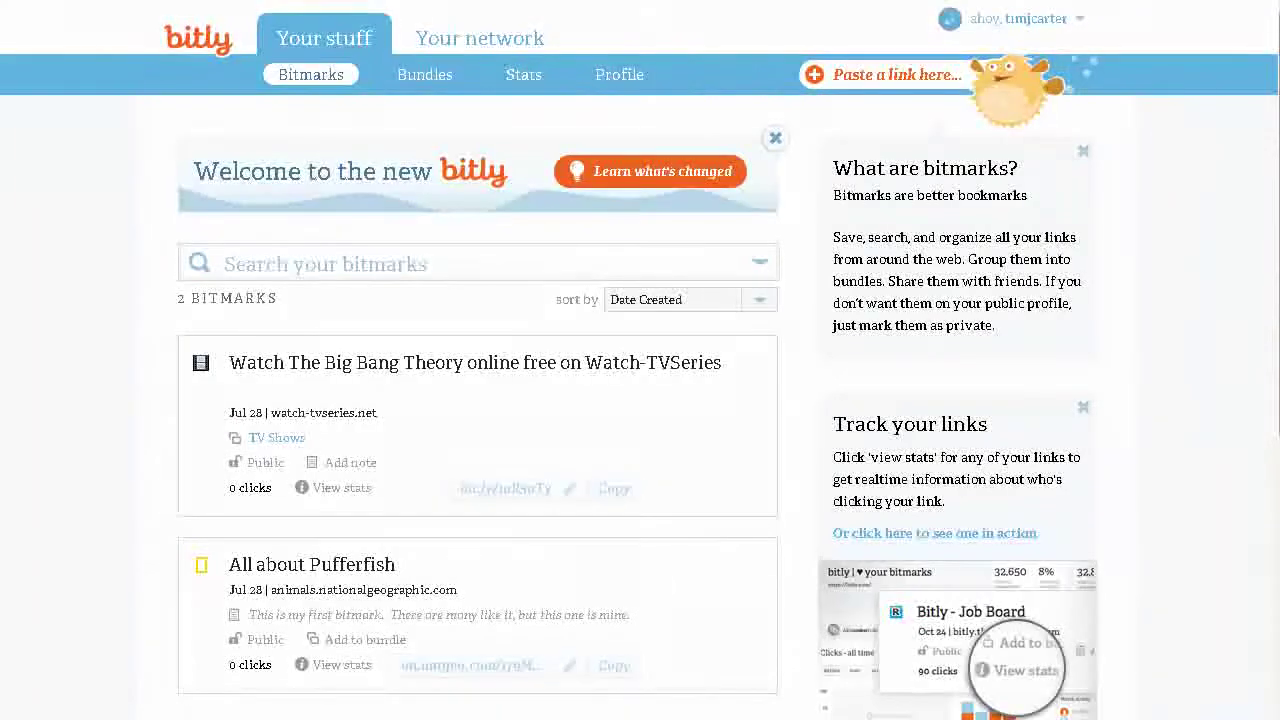
# - View Stats and scroll through Referrers and Locations showing 1 direct click from Canada
pyautogui.click(518, 77)
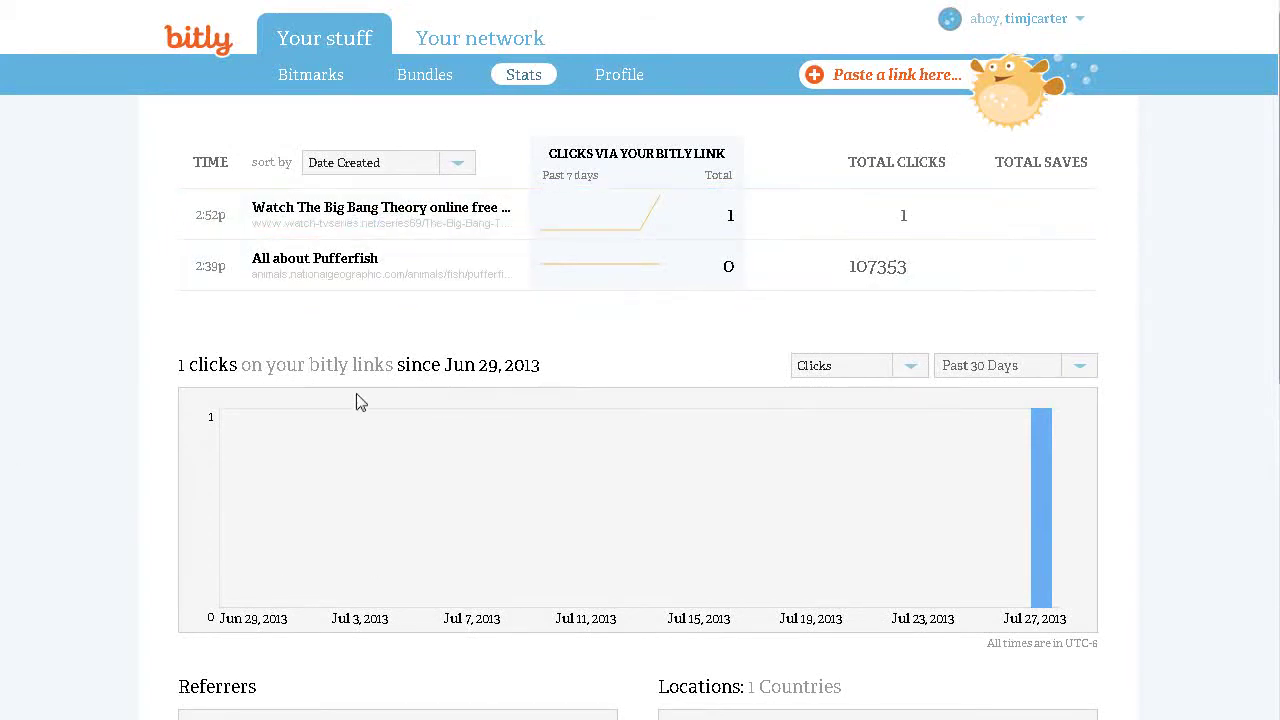
pyautogui.scroll(-6, 361, 402)
pyautogui.scroll(-1, 557, 363)
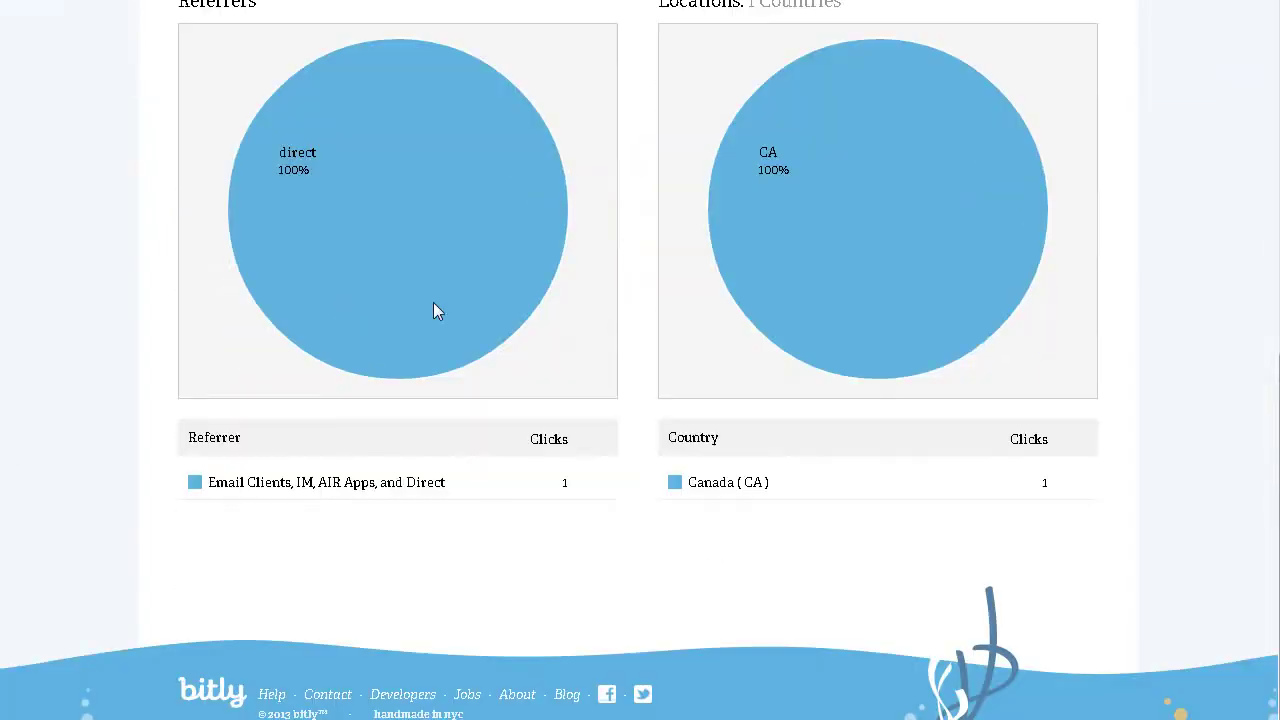
pyautogui.scroll(7, 490, 365)
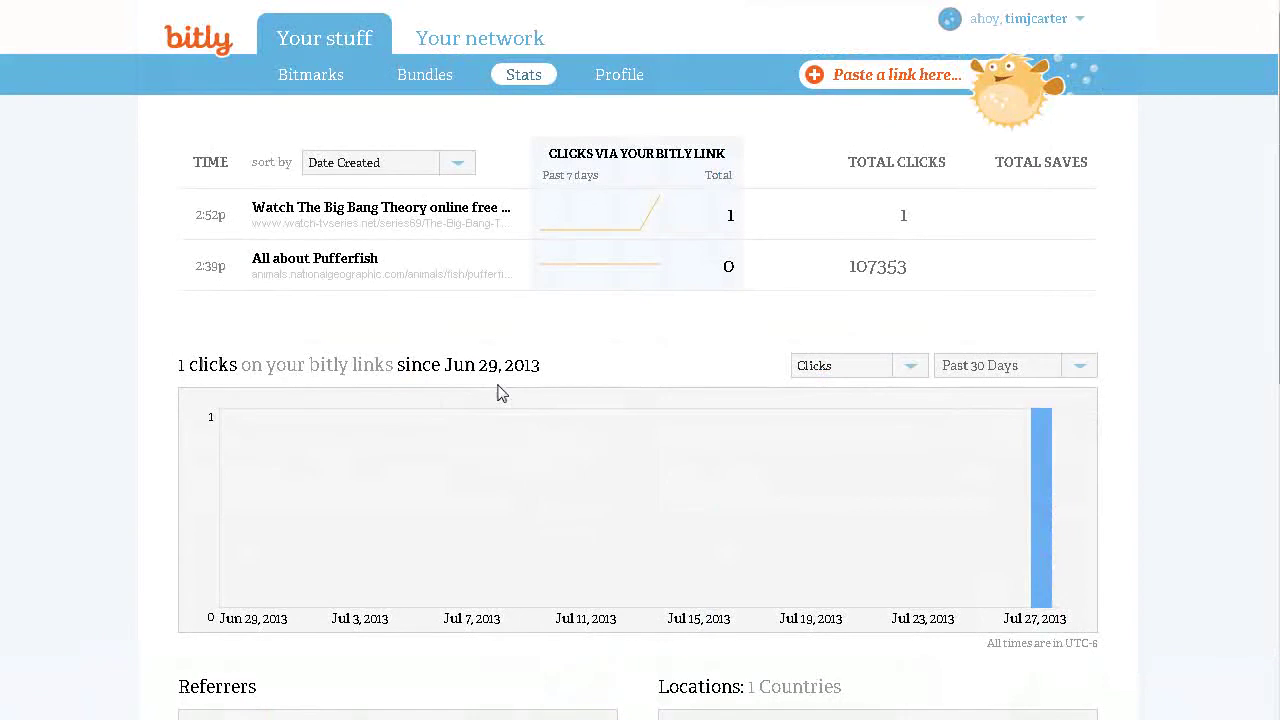